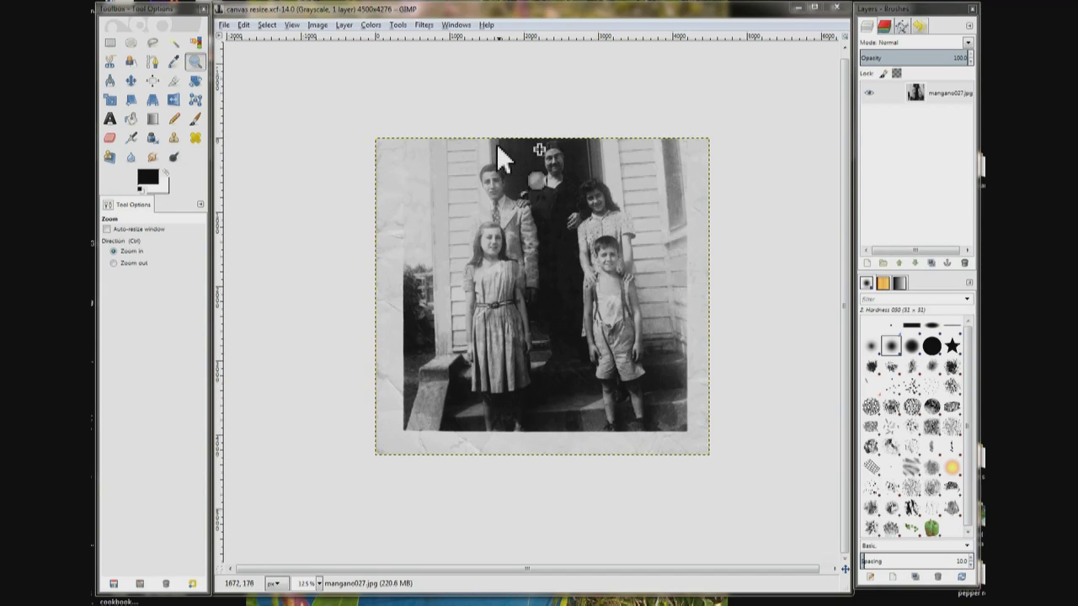
Increase the canvas height to 5000 px with a Y offset of 724 so space is added above the photo, and flatten the image
left_click(318, 25)
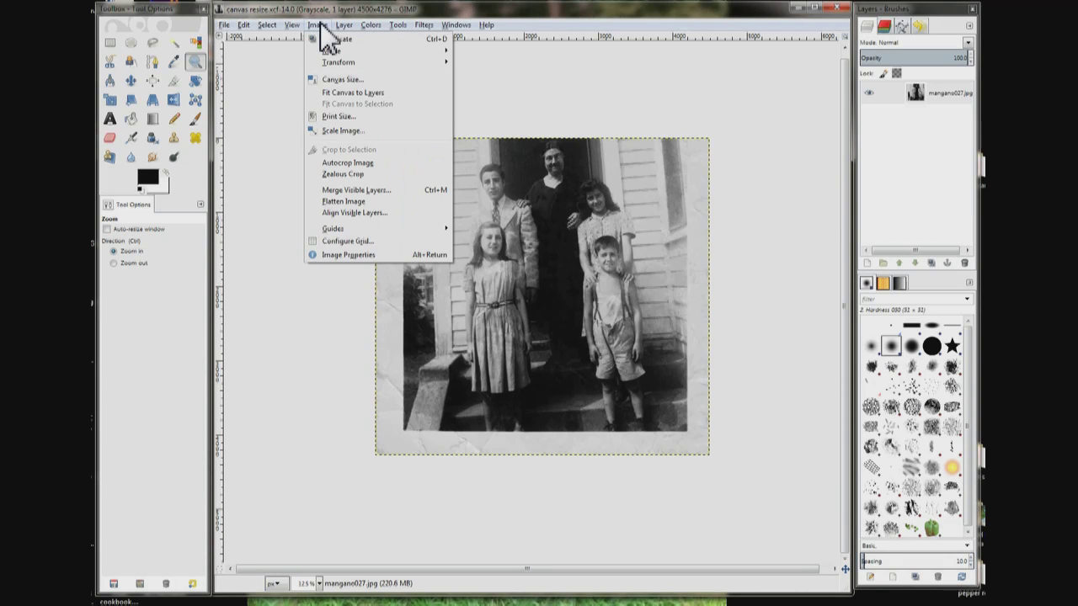
left_click(330, 80)
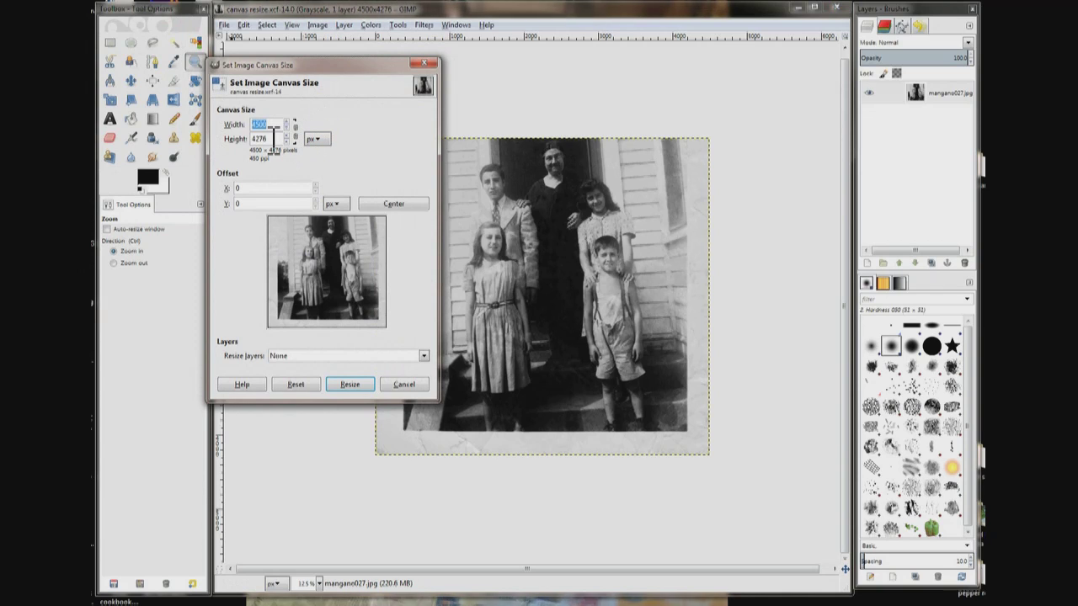
key("Tab")
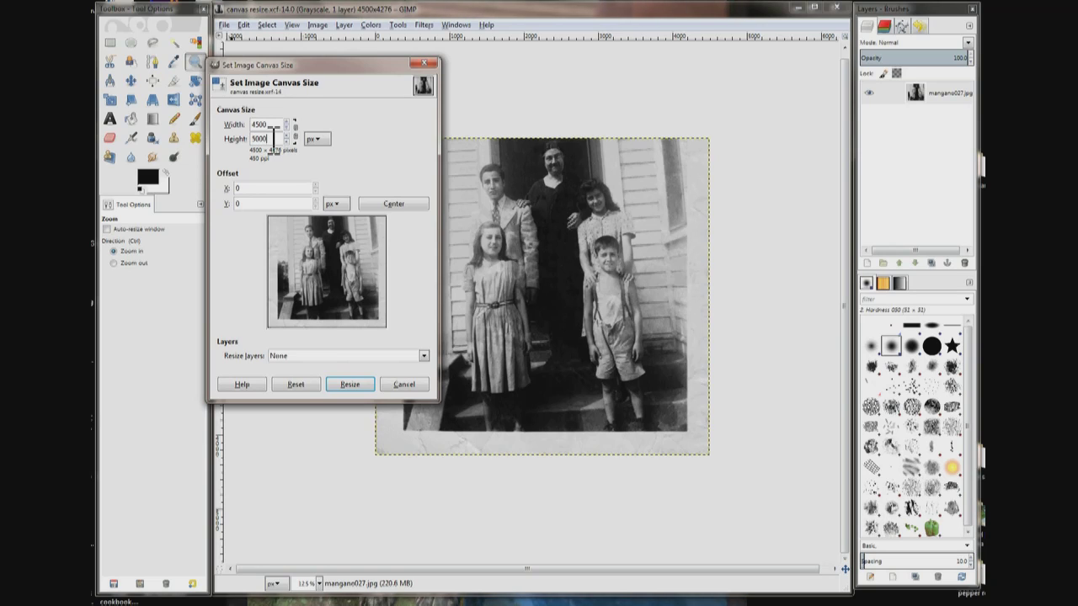
key("Tab")
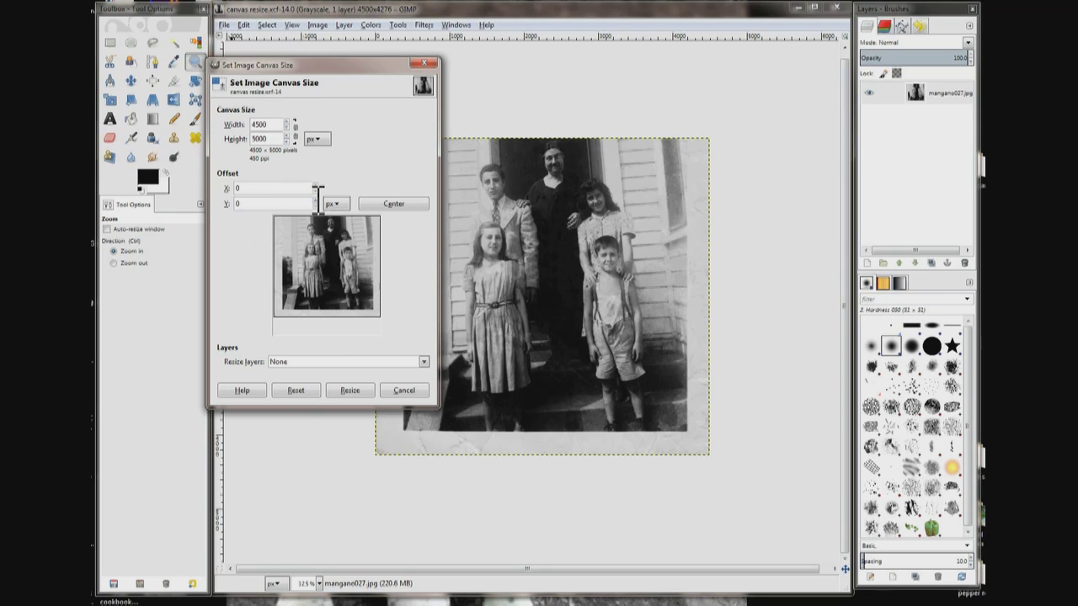
left_click_drag(318, 200, 319, 202)
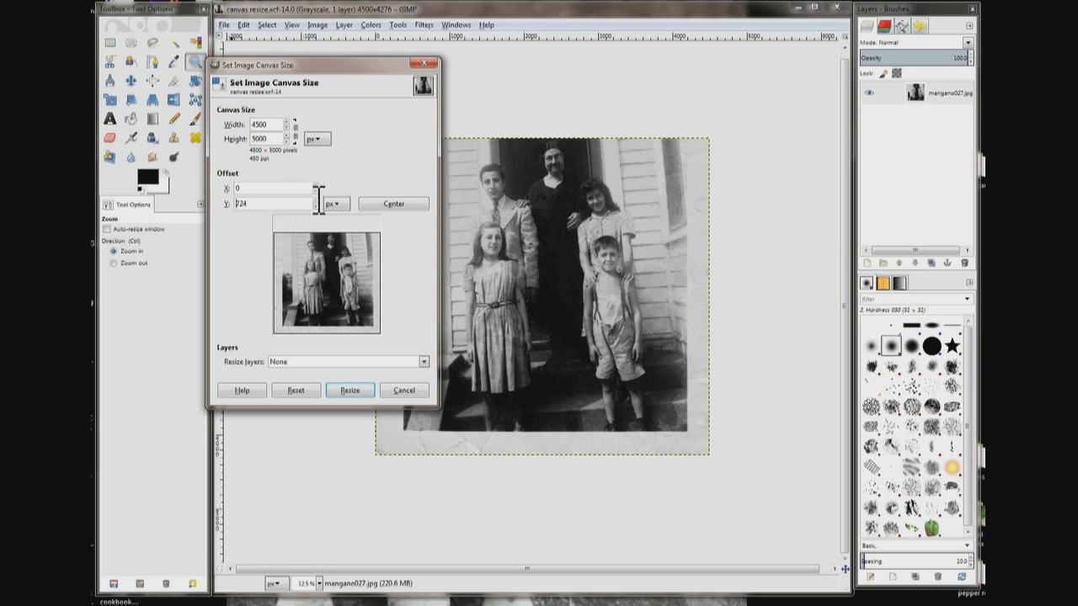
left_click(354, 391)
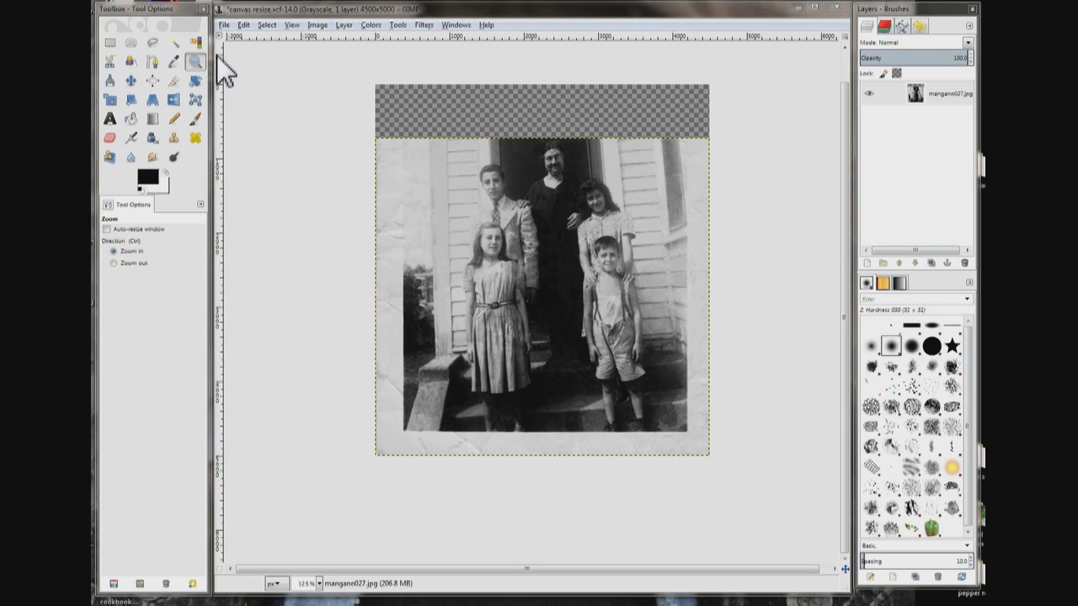
left_click(318, 25)
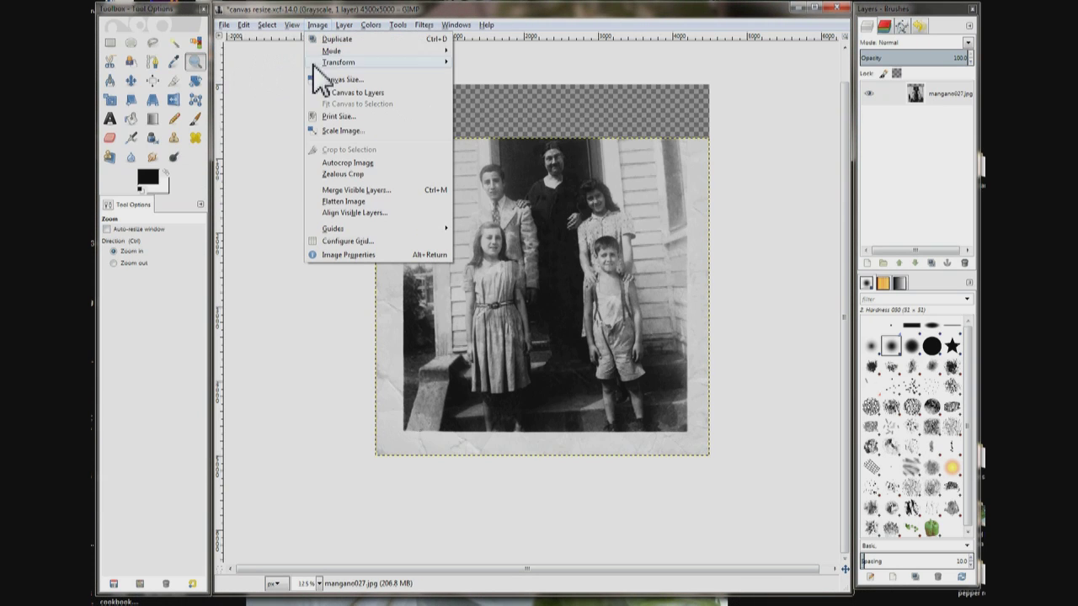
left_click(341, 201)
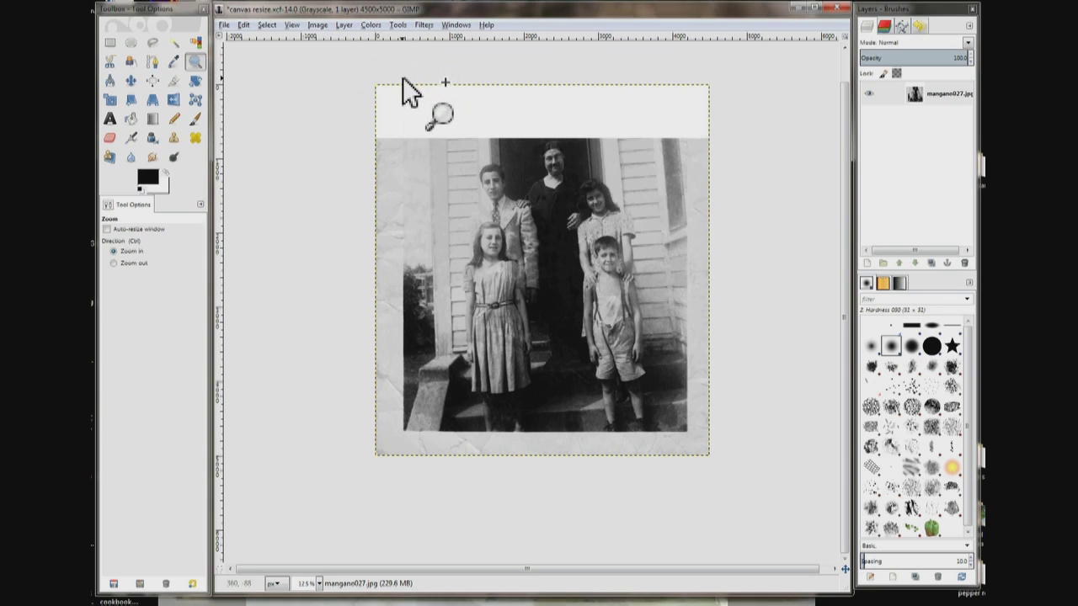
Clone the wall, siding, door frame and doorway upward from the photo's top edge into the blank white strip
left_click_drag(403, 79, 515, 160)
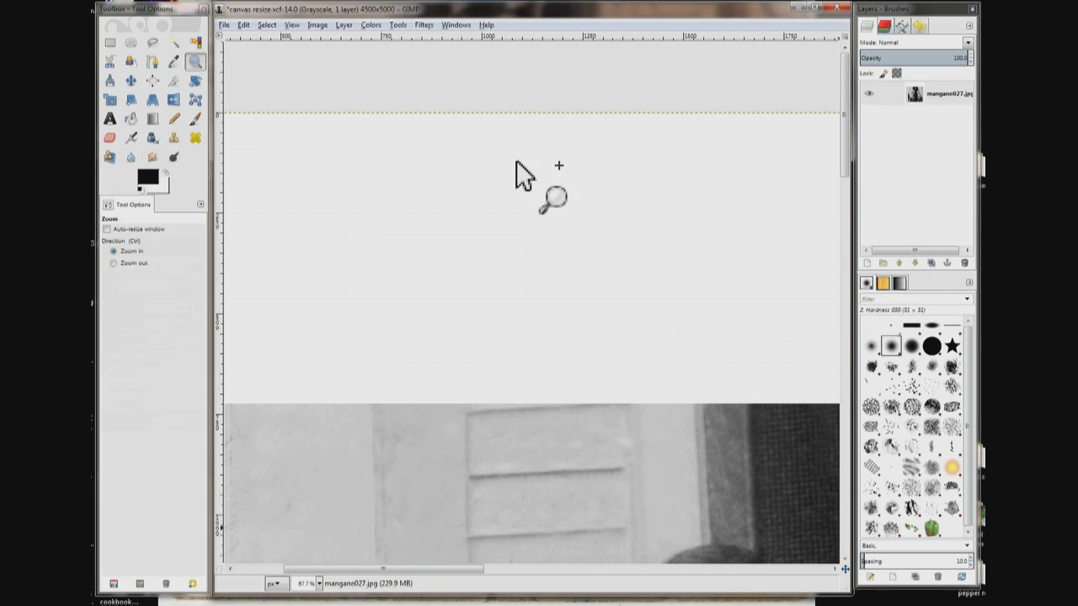
key("s")
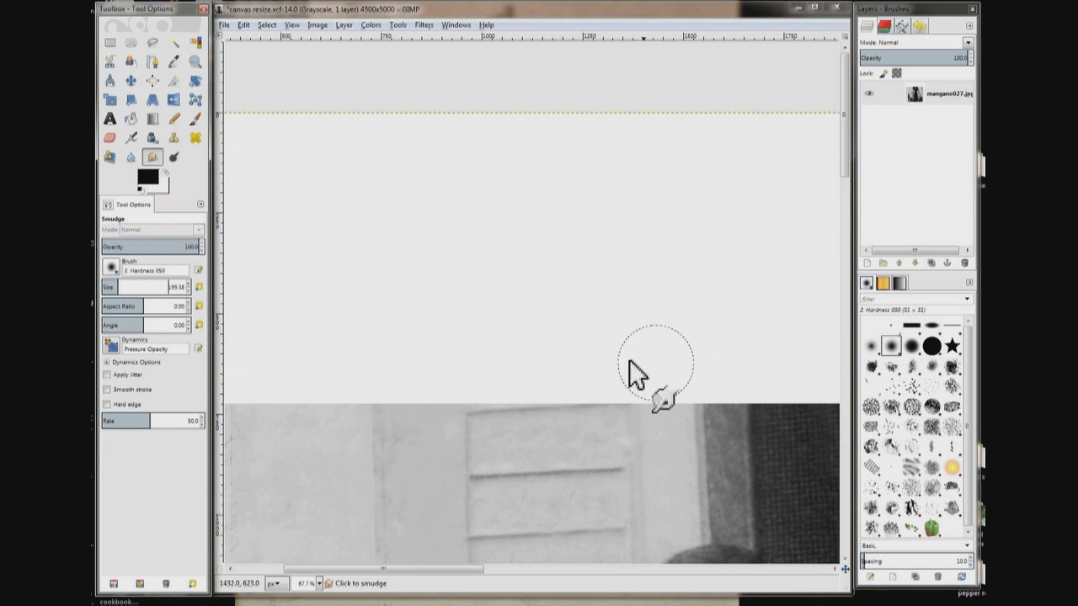
left_click(174, 139)
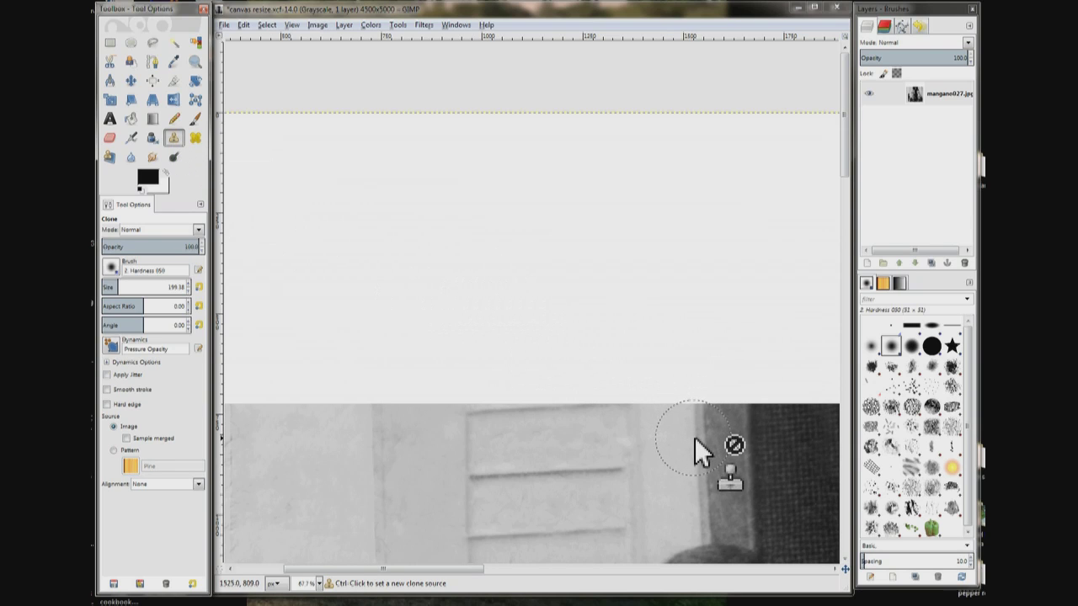
left_click(699, 500, "ctrl")
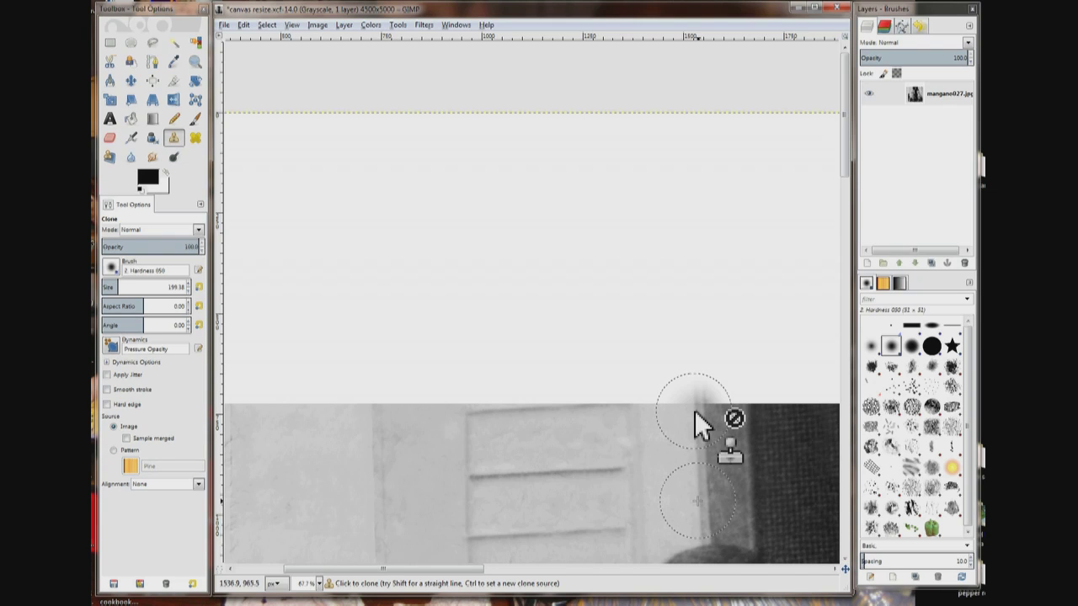
mouse_move(695, 410)
left_mouse_down()
mouse_move(686, 346)
mouse_move(698, 388)
mouse_move(727, 403)
mouse_move(755, 392)
mouse_move(701, 378)
mouse_move(720, 353)
mouse_move(715, 290)
mouse_move(718, 328)
mouse_move(596, 374)
mouse_move(668, 386)
mouse_move(541, 400)
mouse_move(493, 392)
mouse_move(425, 407)
mouse_move(364, 405)
mouse_move(363, 353)
mouse_move(345, 328)
mouse_move(398, 282)
mouse_move(370, 335)
mouse_move(471, 362)
mouse_move(375, 383)
mouse_move(420, 331)
mouse_move(564, 387)
mouse_move(570, 353)
mouse_move(699, 336)
mouse_move(764, 344)
mouse_move(552, 331)
mouse_move(417, 341)
mouse_move(428, 341)
mouse_move(323, 329)
mouse_move(329, 410)
mouse_move(307, 388)
mouse_move(235, 383)
mouse_move(244, 342)
mouse_move(313, 333)
mouse_move(267, 326)
mouse_move(271, 375)
mouse_move(256, 334)
mouse_move(231, 321)
mouse_move(349, 359)
left_mouse_up()
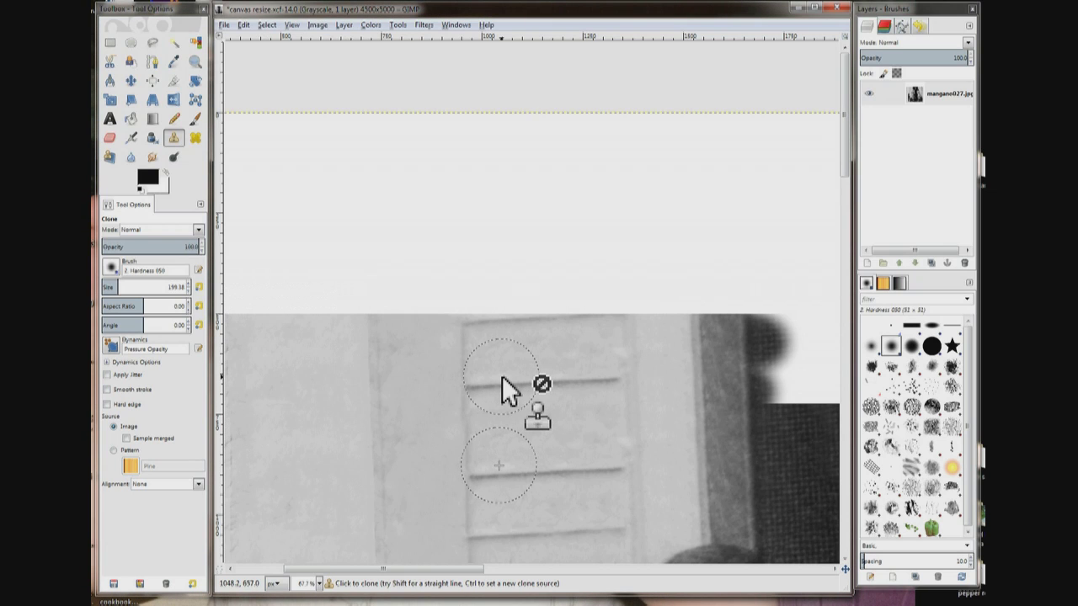
mouse_move(738, 396)
left_mouse_down()
mouse_move(860, 381)
mouse_move(775, 400)
mouse_move(798, 368)
mouse_move(864, 323)
mouse_move(727, 325)
left_mouse_up()
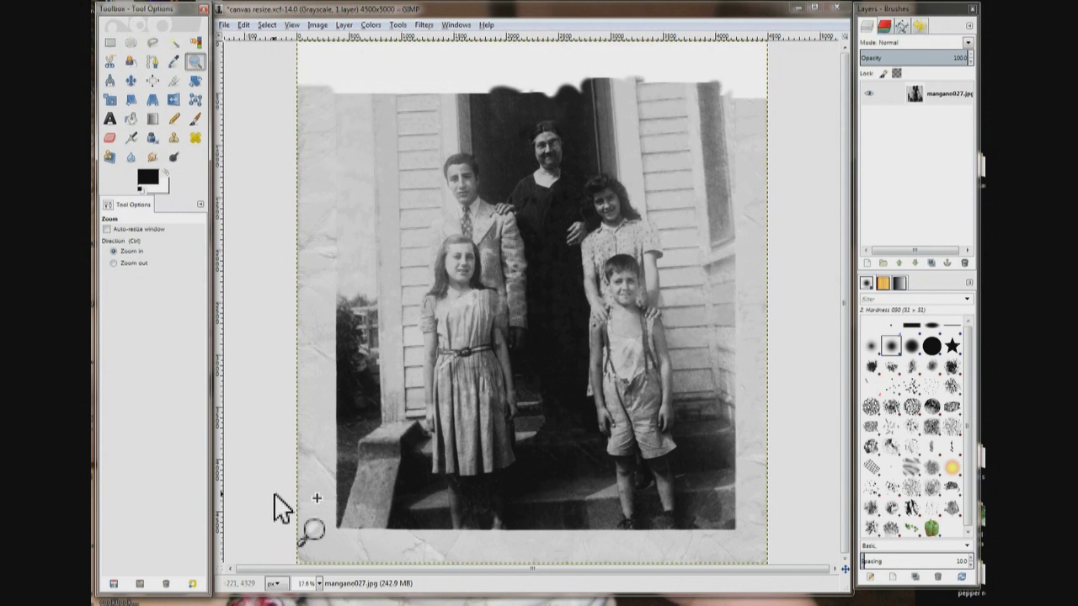
Select the photo's bottom border with a rectangle about 4788 × 397 px, then copy and paste it as a floating selection
left_click_drag(273, 495, 813, 585)
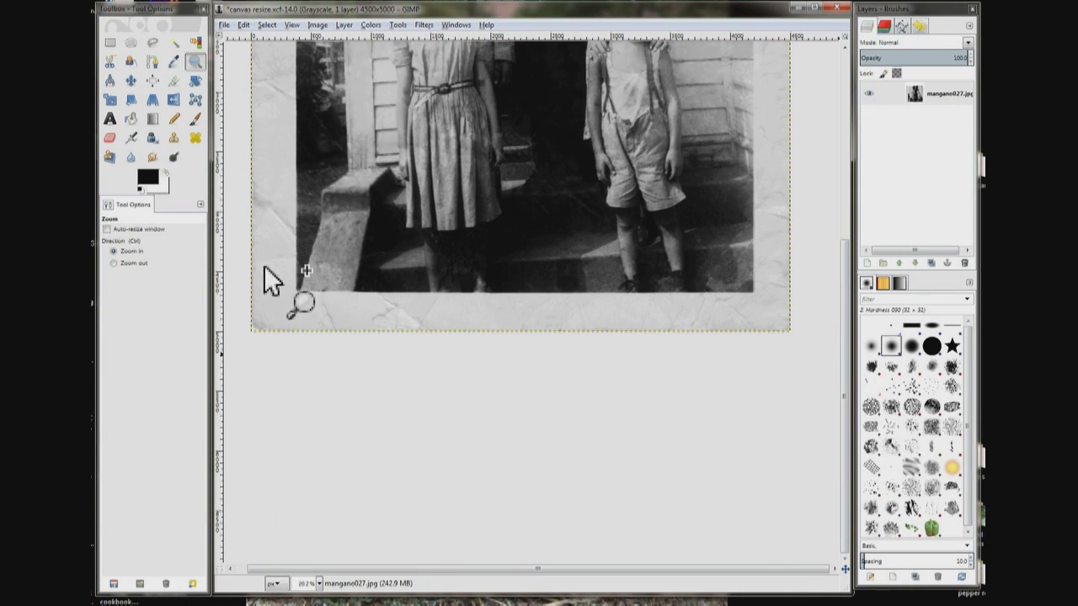
left_click(116, 44)
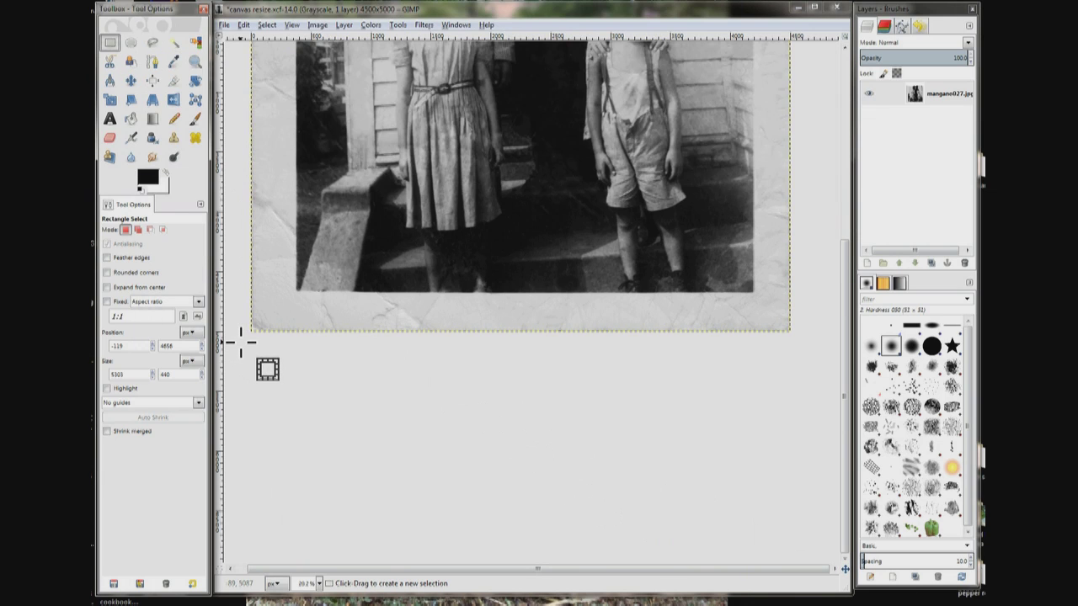
left_click_drag(240, 342, 814, 295)
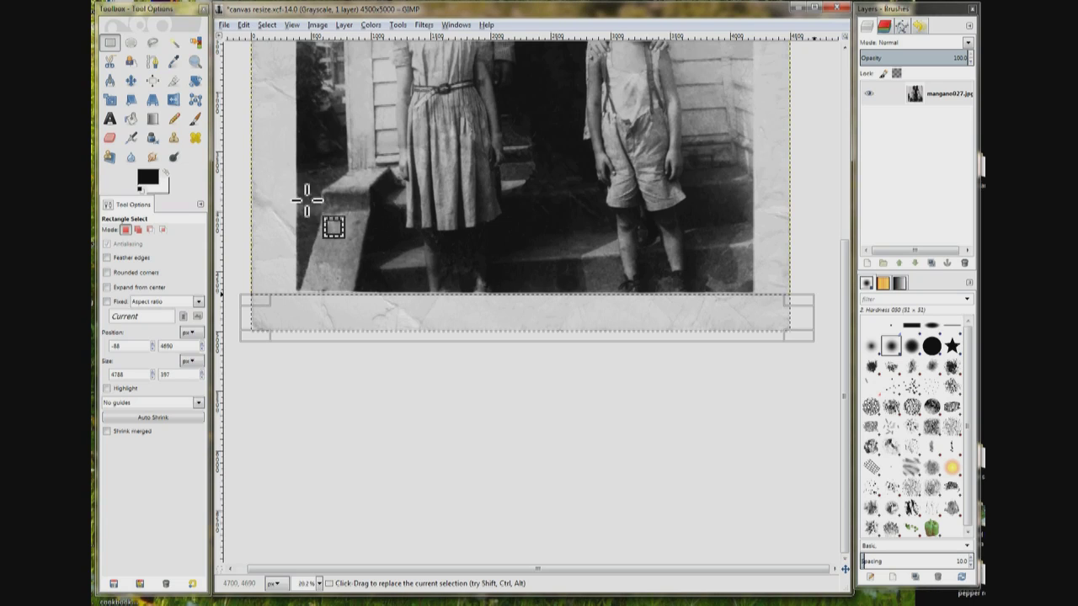
left_click(244, 25)
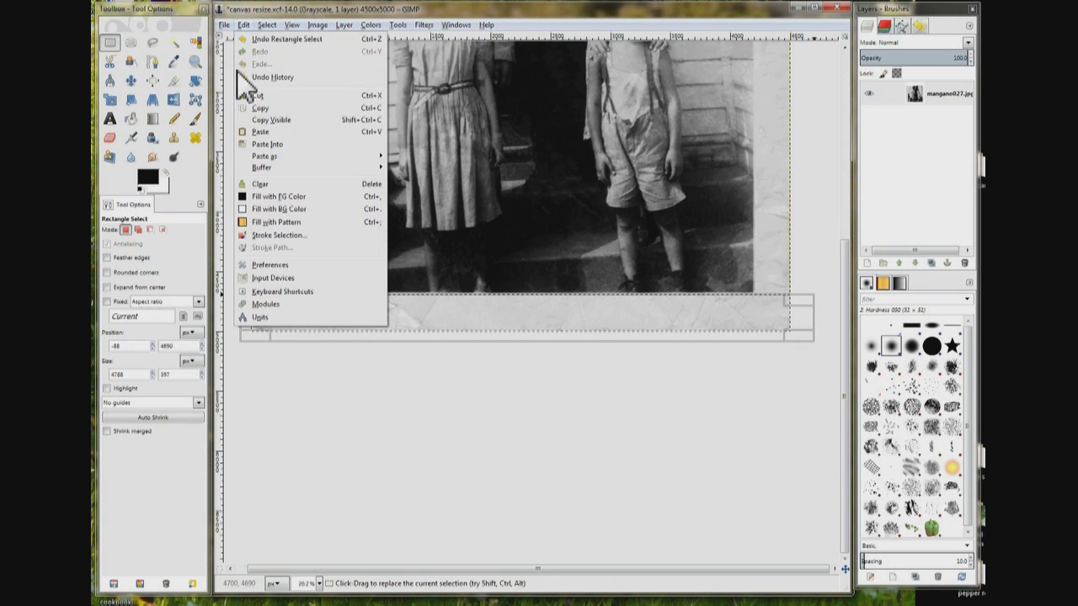
left_click(275, 108)
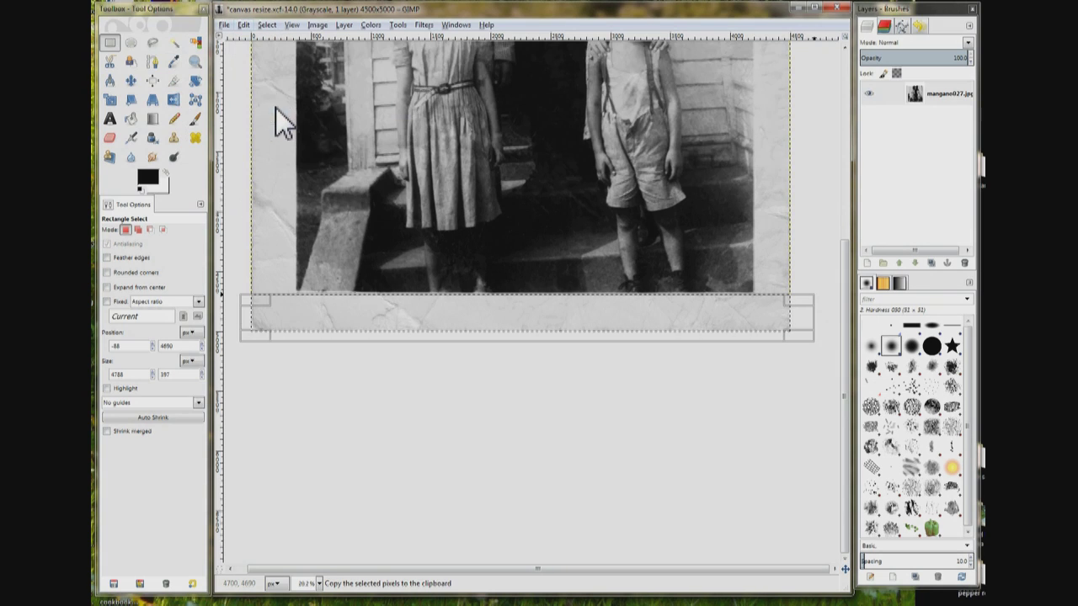
left_click(245, 24)
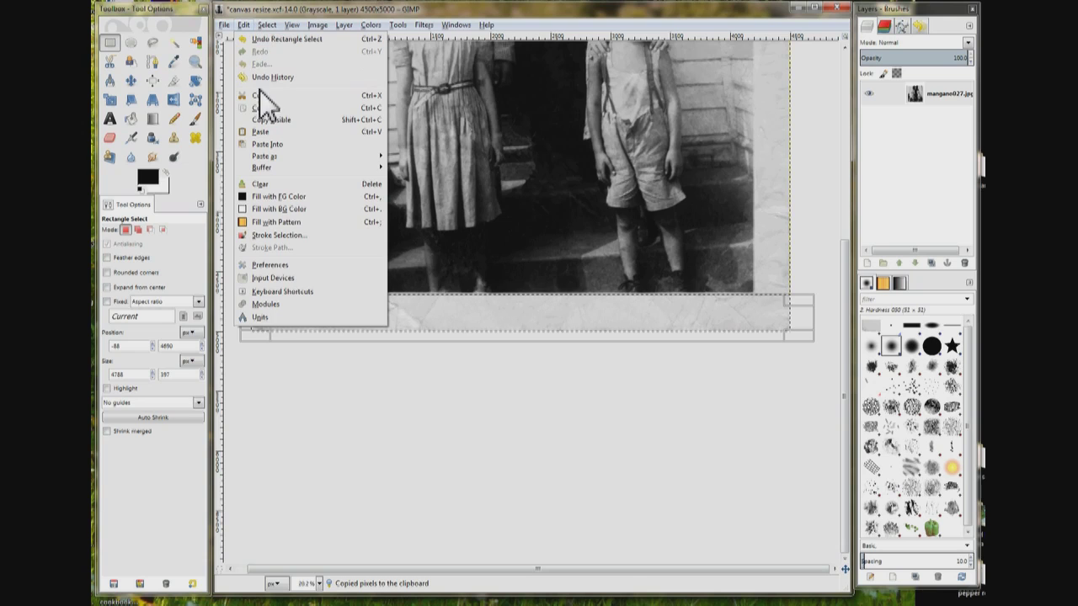
left_click(293, 133)
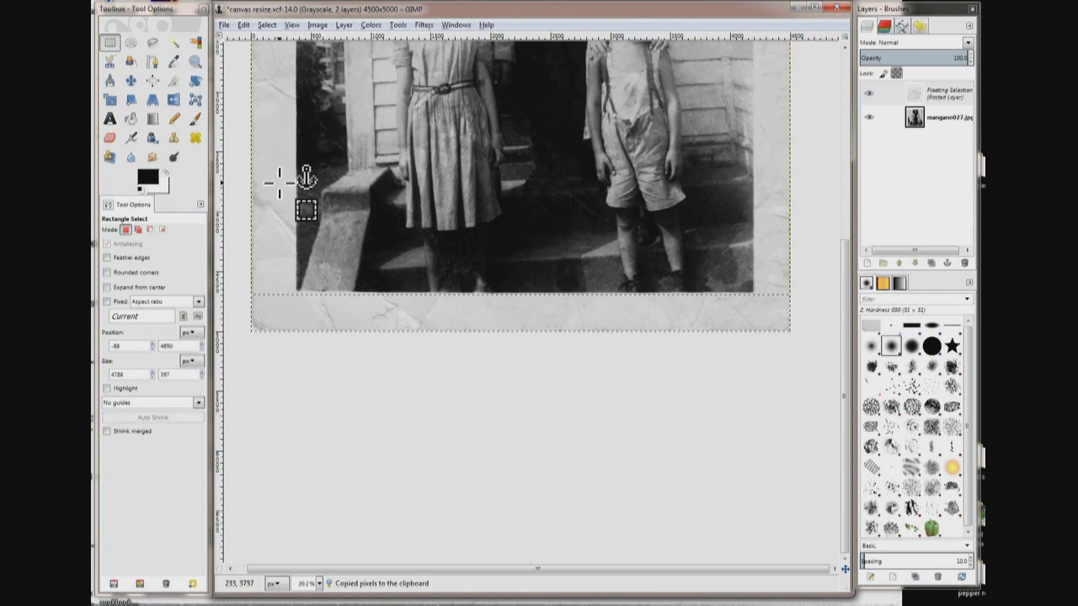
Move the pasted border strip up over the upper part of the photo and rotate it by -180 degrees
left_click(132, 81)
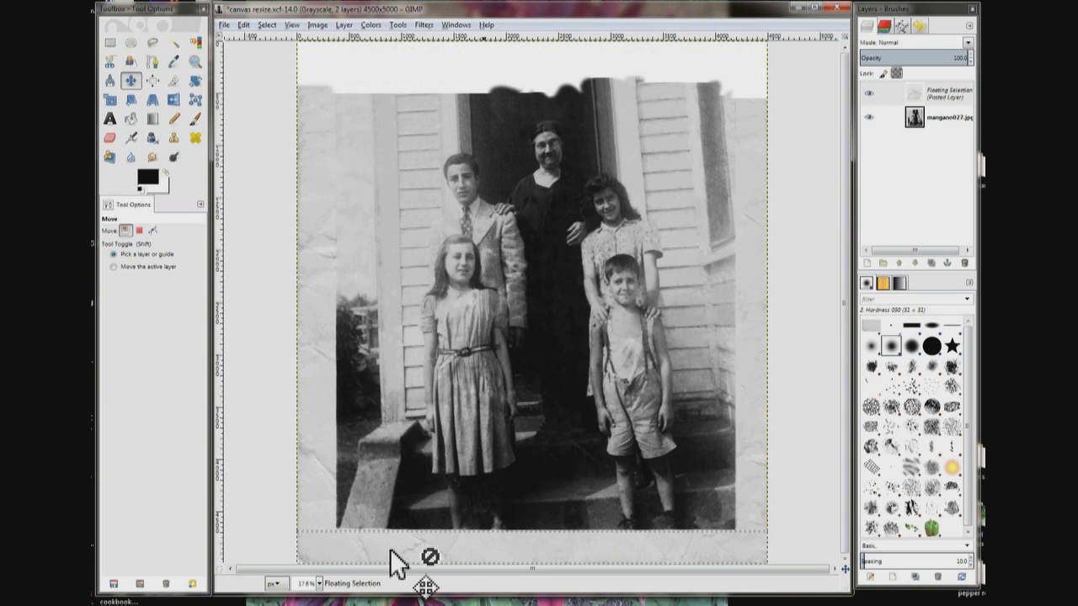
left_click_drag(395, 560, 385, 186)
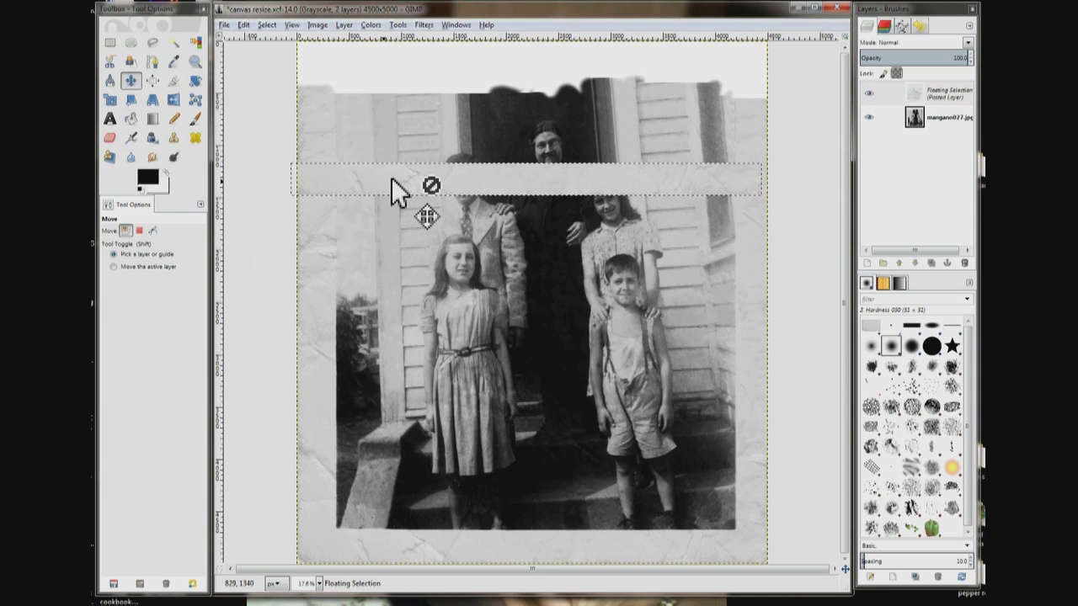
left_click(199, 87)
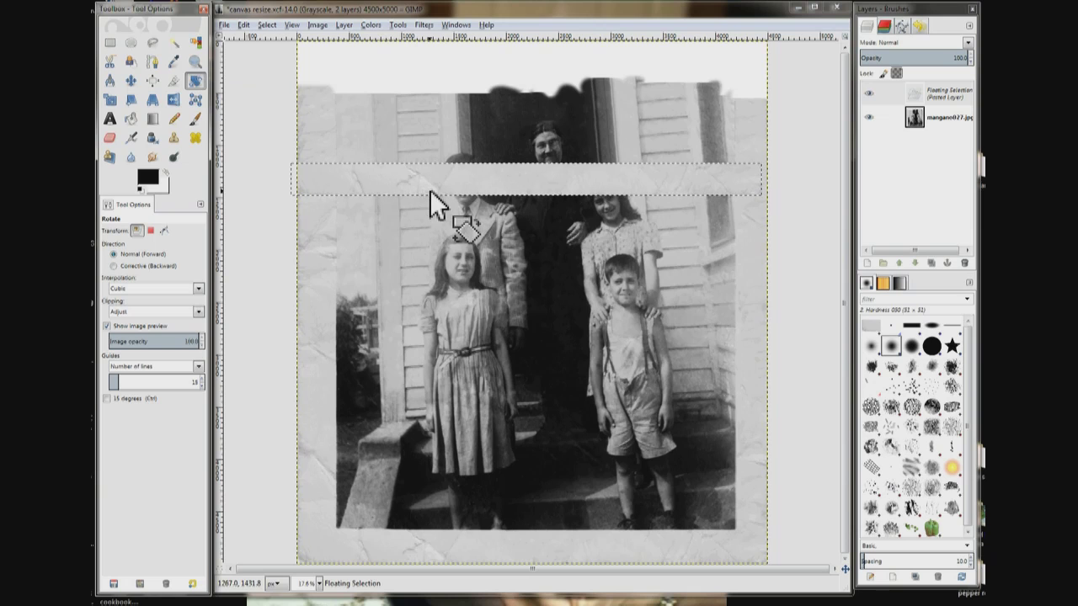
left_click(405, 178)
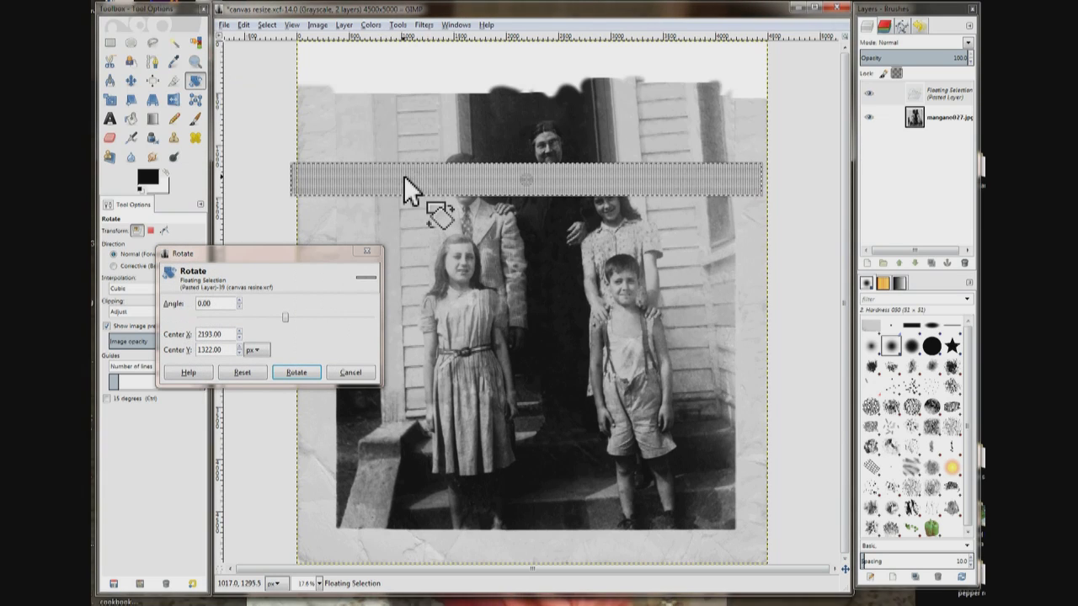
left_click(201, 304)
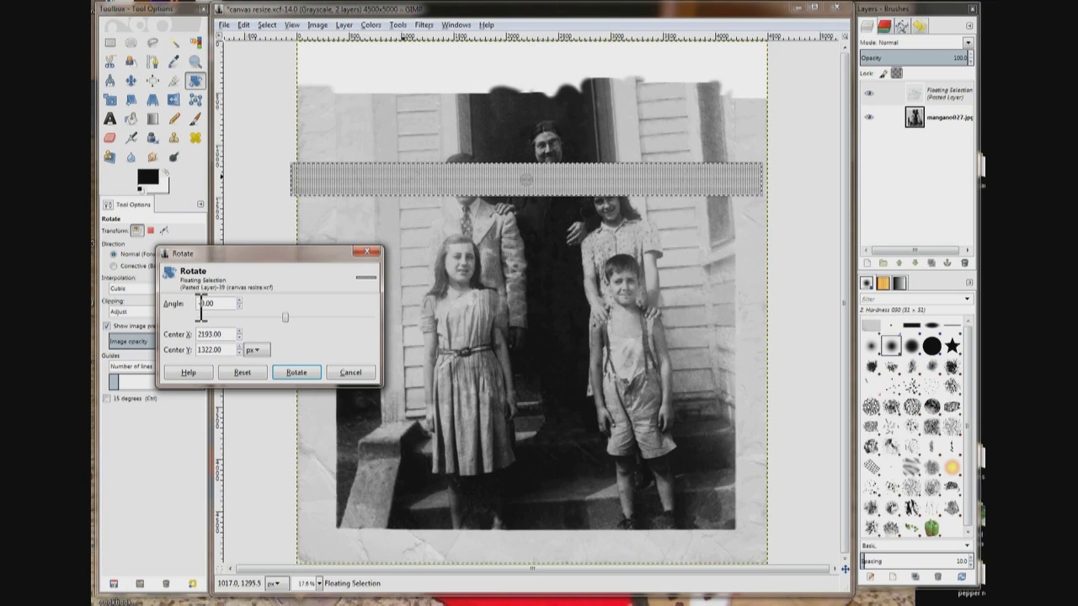
type("18")
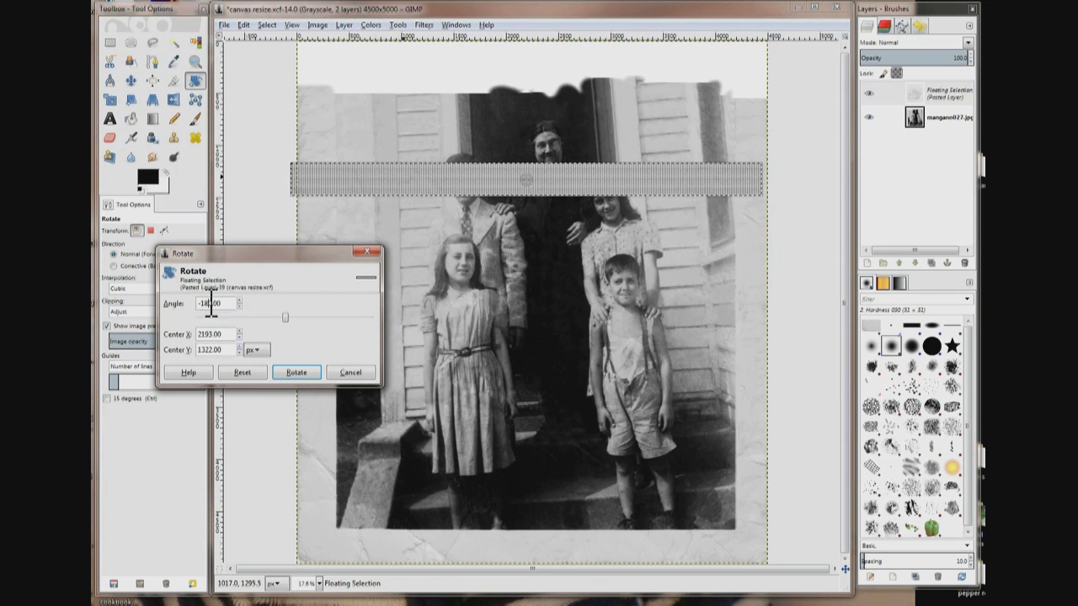
left_click(296, 372)
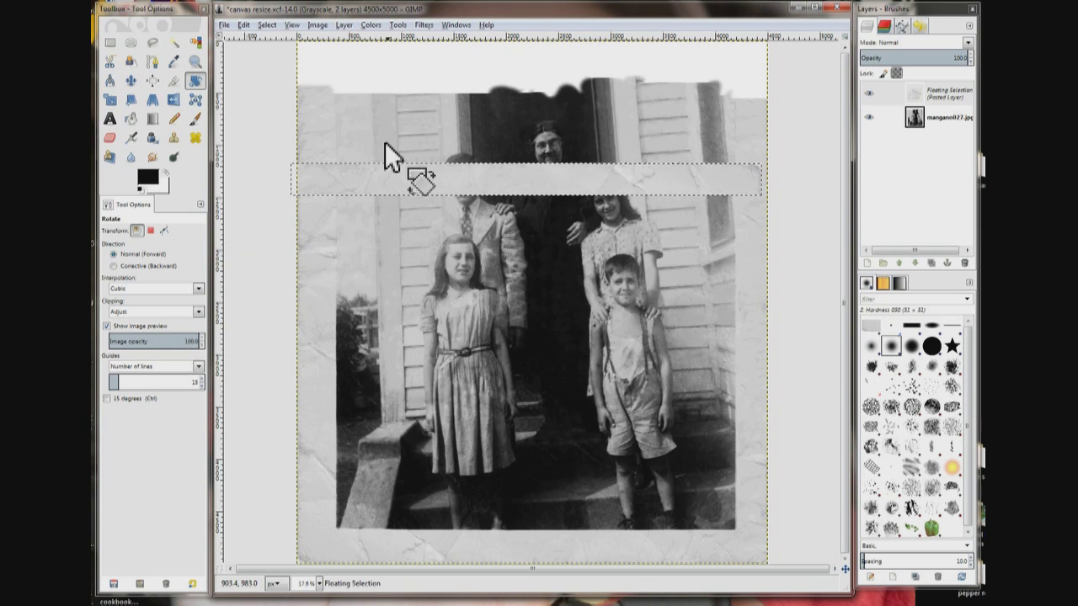
Position the rotated strip along the photo's top edge as its upper border and flatten the image
left_click(131, 79)
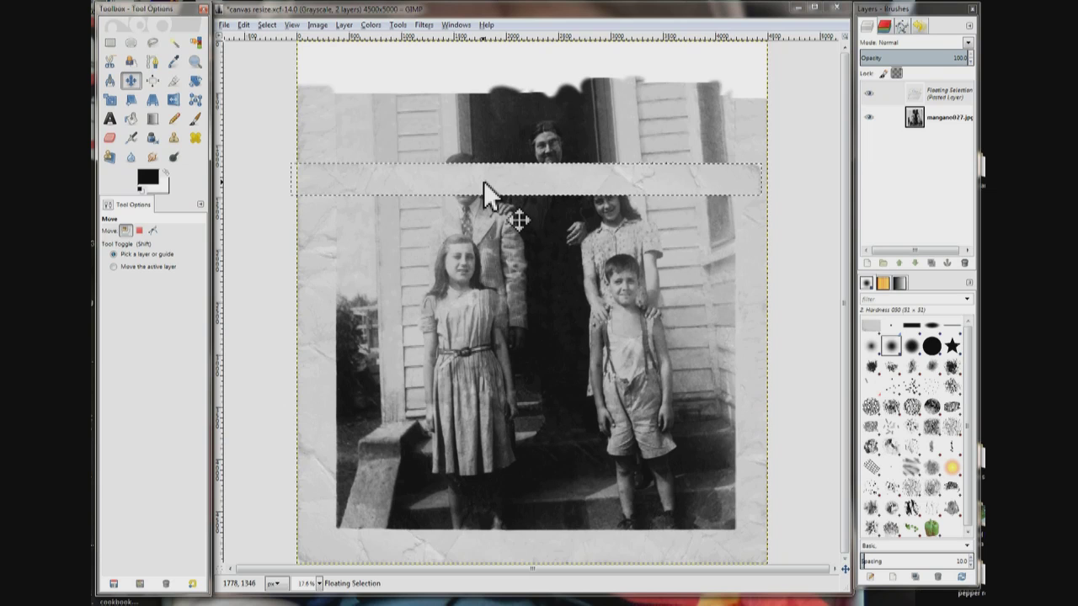
left_click_drag(483, 181, 489, 83)
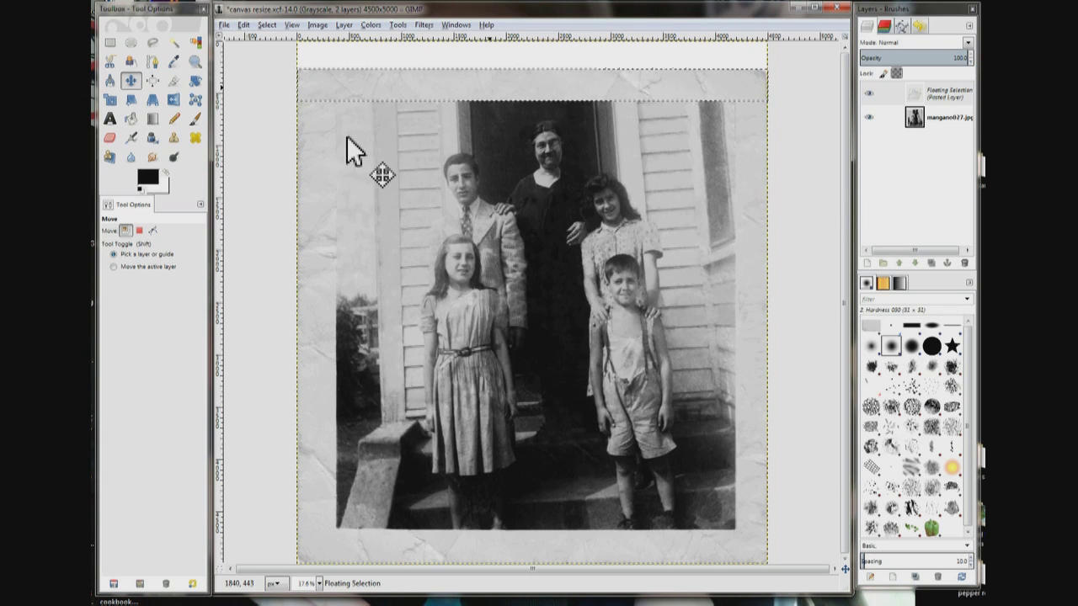
left_click(317, 26)
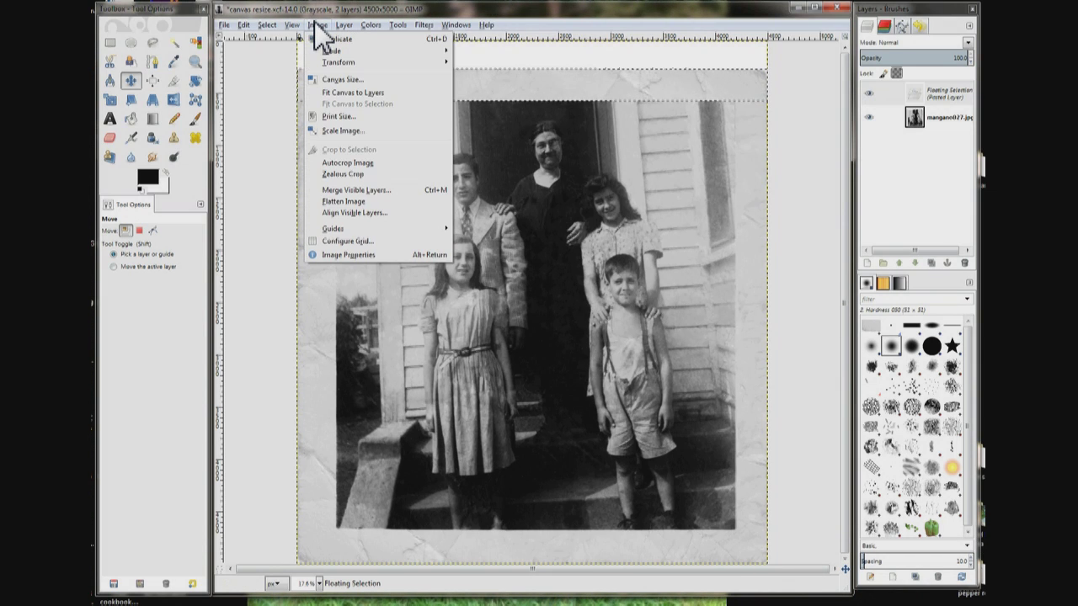
left_click(330, 201)
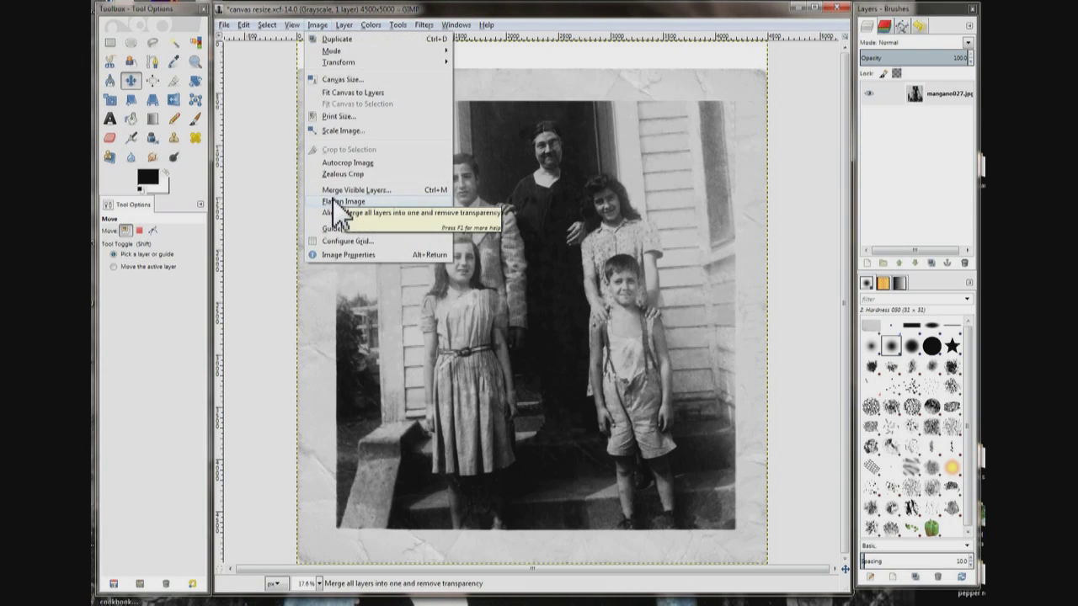
left_click(333, 201)
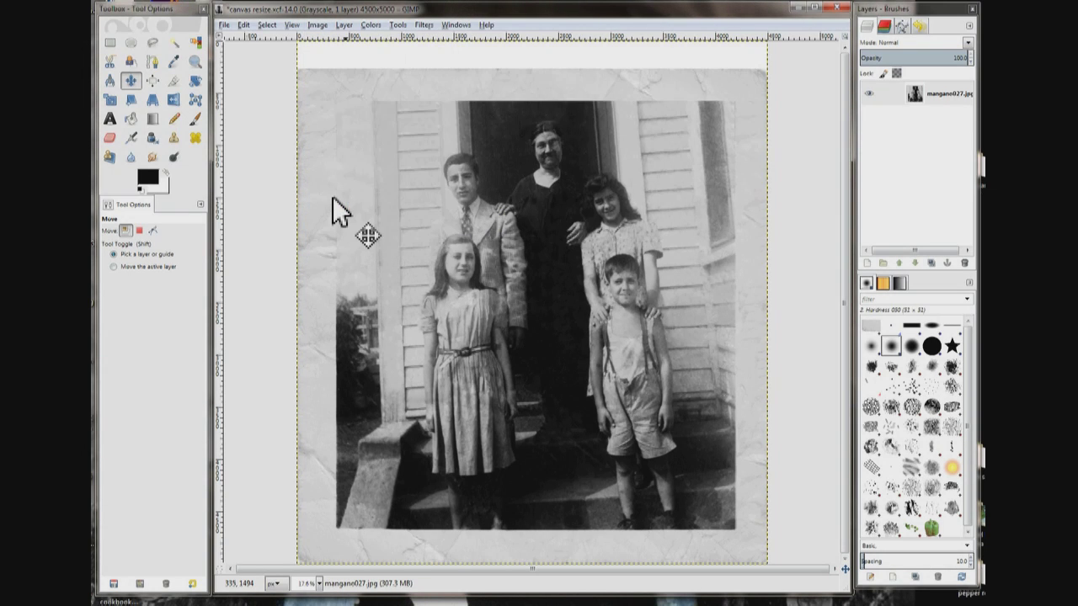
Clone border texture at 76.8 opacity from below the pasted strip to blend its seams at the photo's upper-left and upper-right corners
left_click(200, 65)
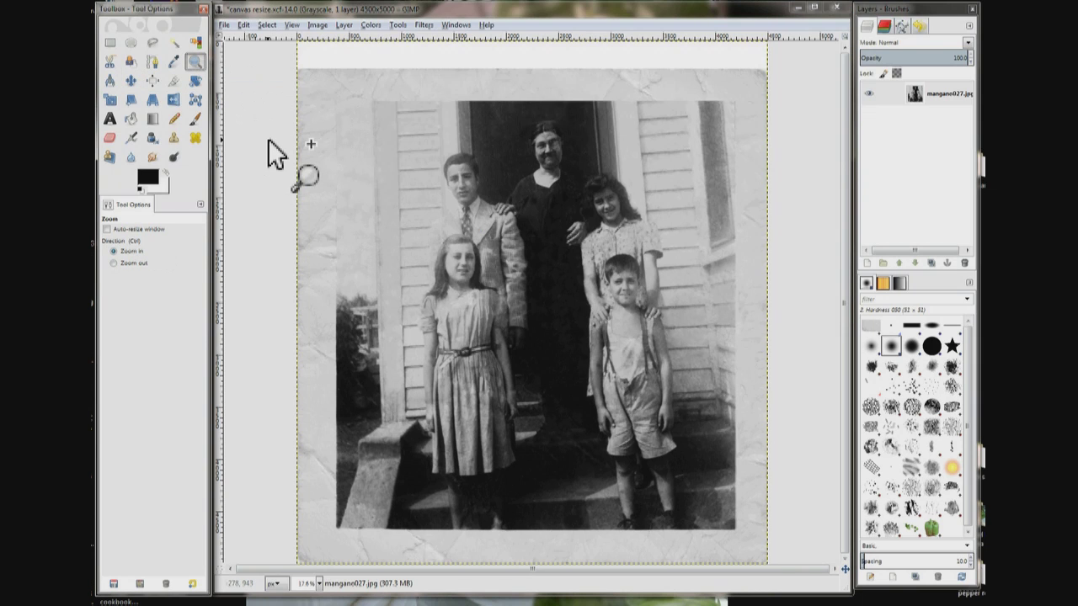
left_click_drag(268, 140, 363, 39)
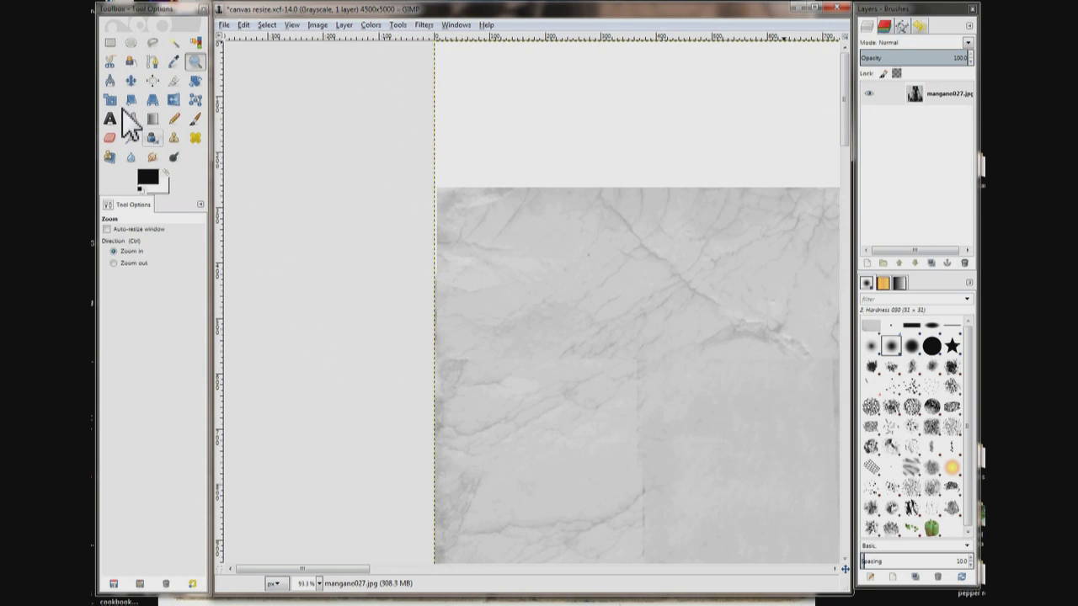
left_click(174, 136)
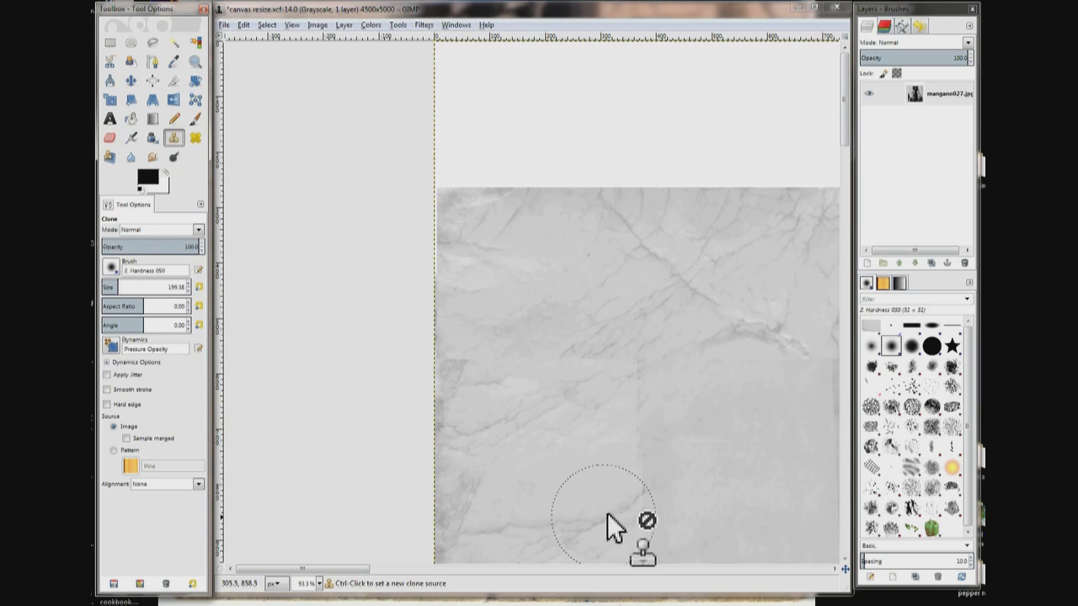
left_click(506, 462, "ctrl")
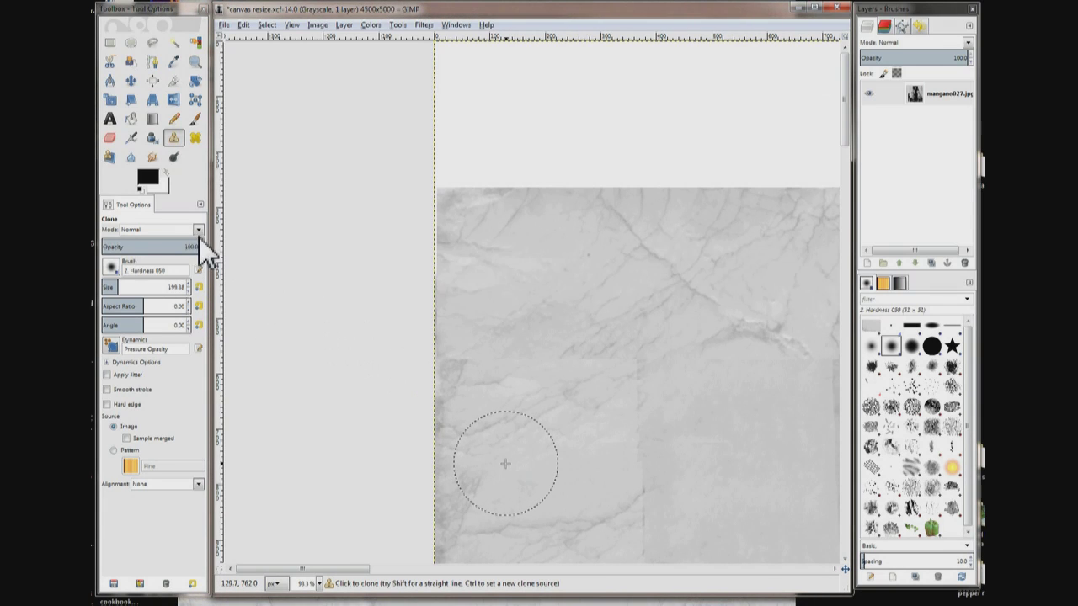
left_click(179, 245)
left_click_drag(178, 246, 177, 246)
left_click(176, 247)
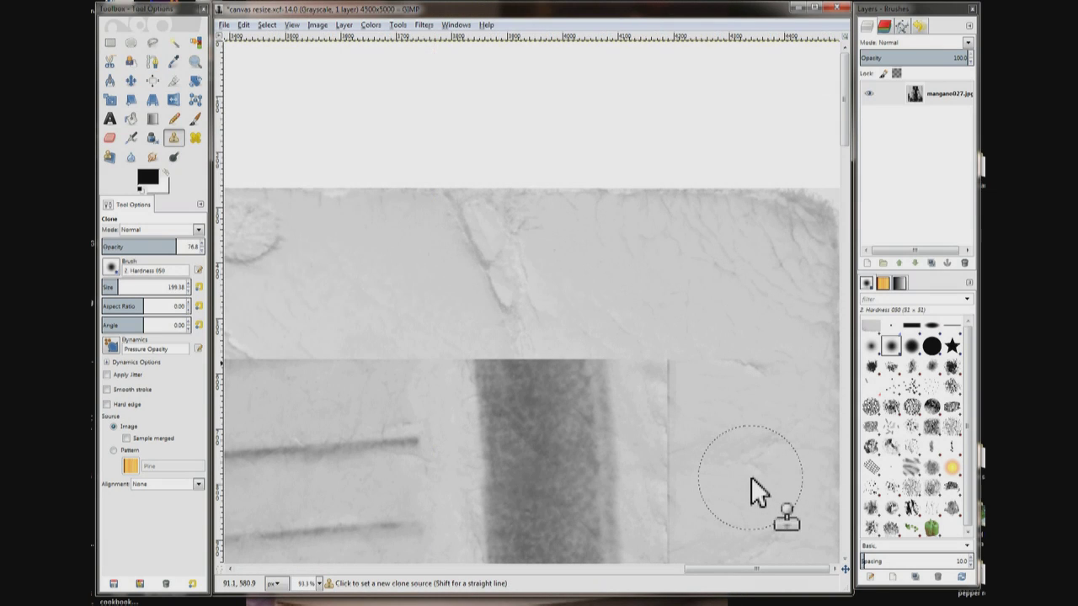
left_click(751, 477, "ctrl")
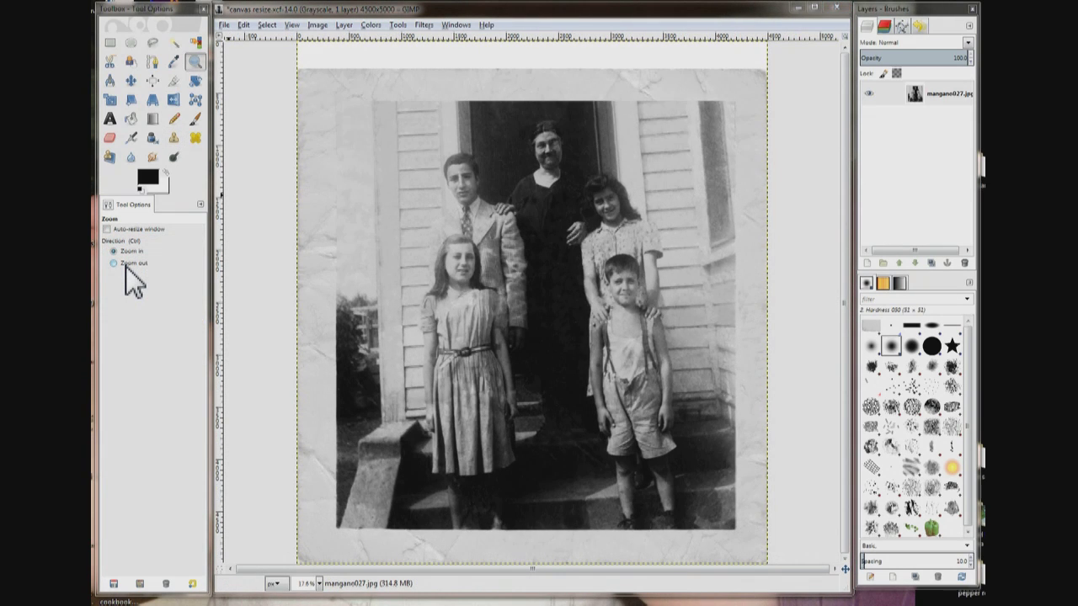
Crop off the blank white strip above the photo, keeping the full-width 4500 × 4752 px area, and save the image
left_click(126, 264)
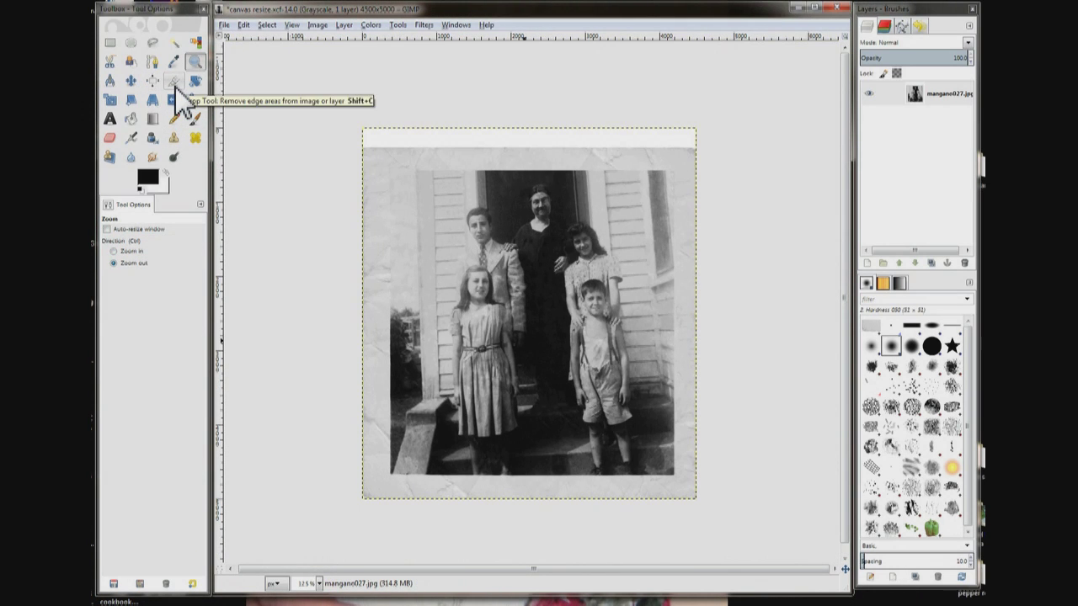
left_click(174, 84)
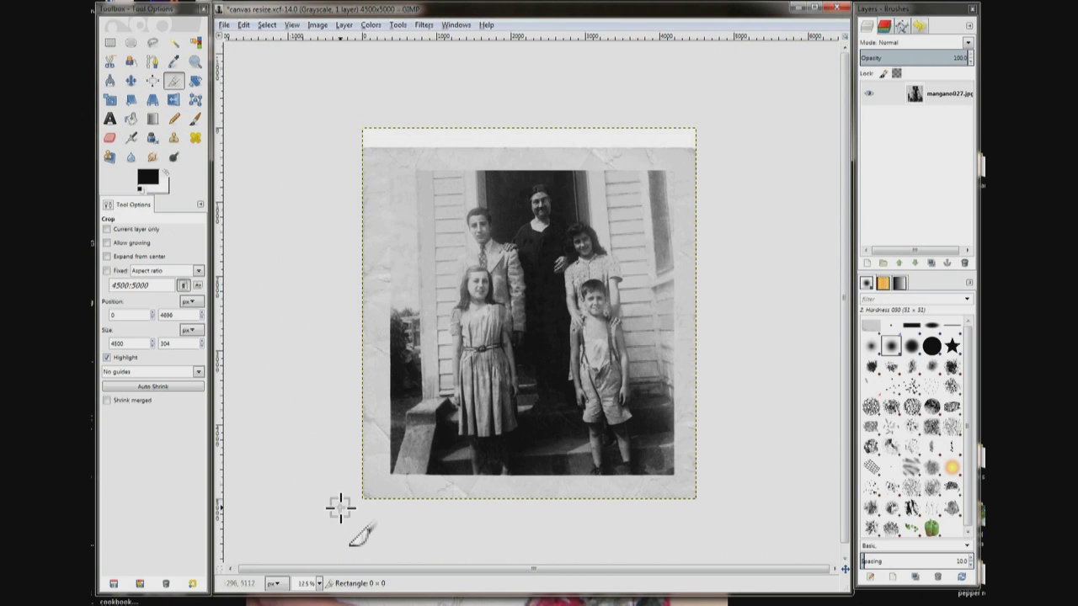
left_click_drag(328, 498, 736, 147)
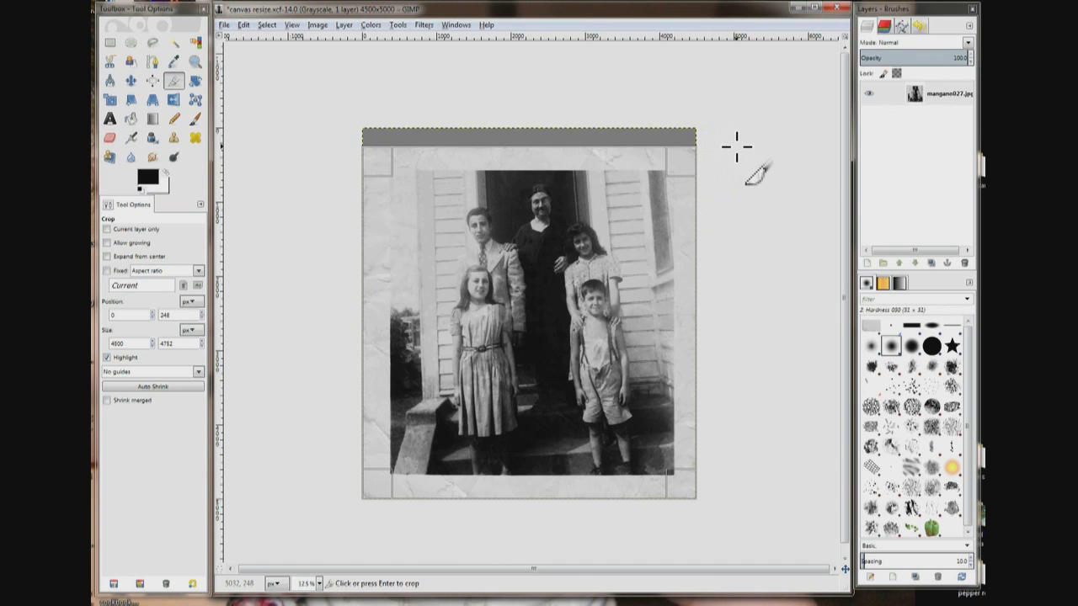
left_click(501, 357)
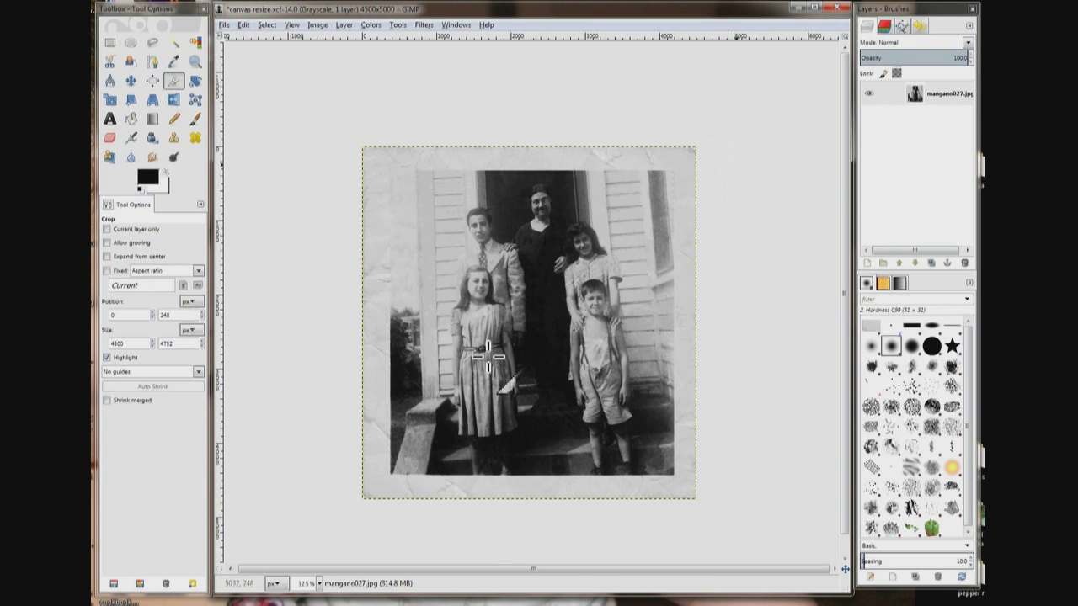
left_click(223, 27)
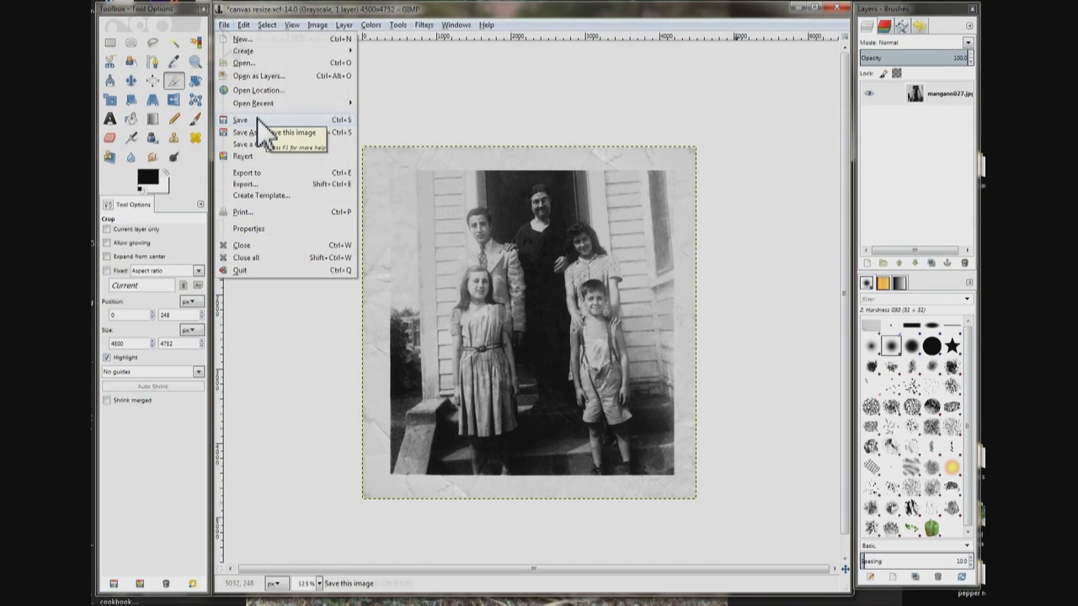
left_click(252, 122)
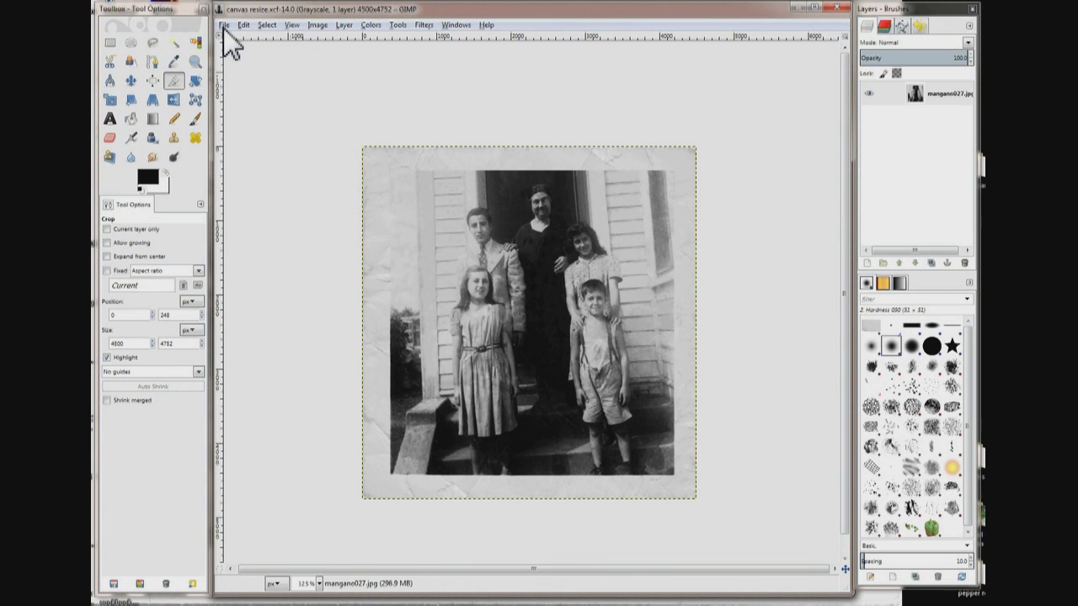
left_click(226, 26)
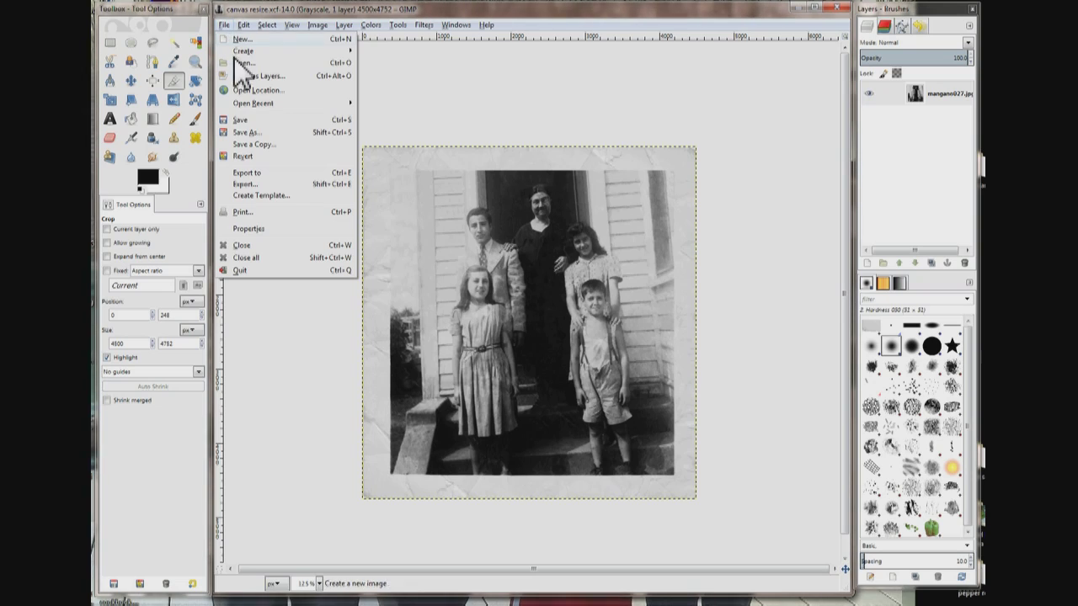
left_click(280, 183)
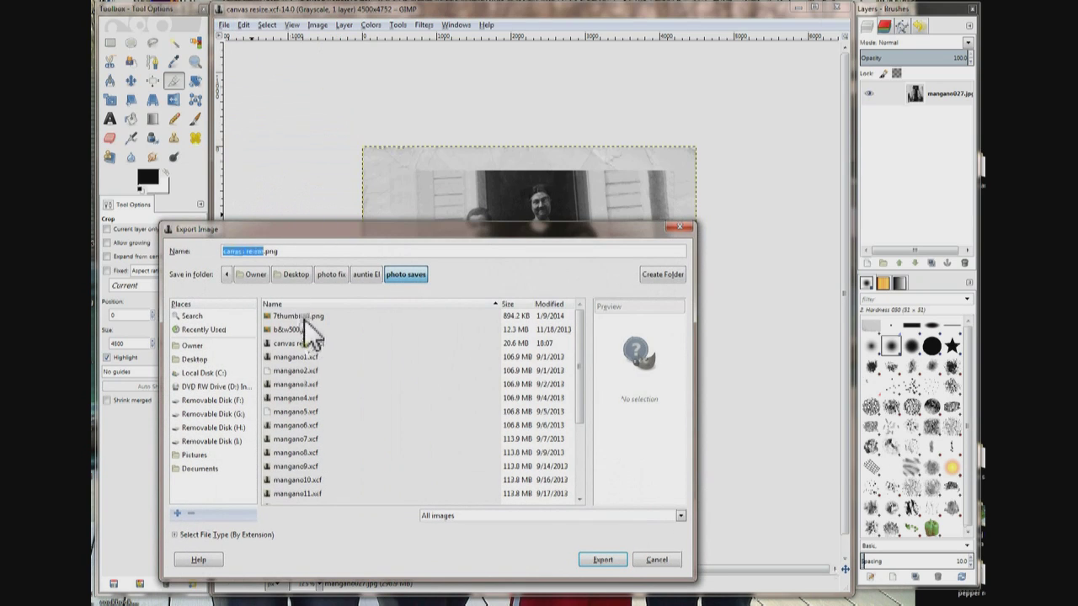
left_click(661, 561)
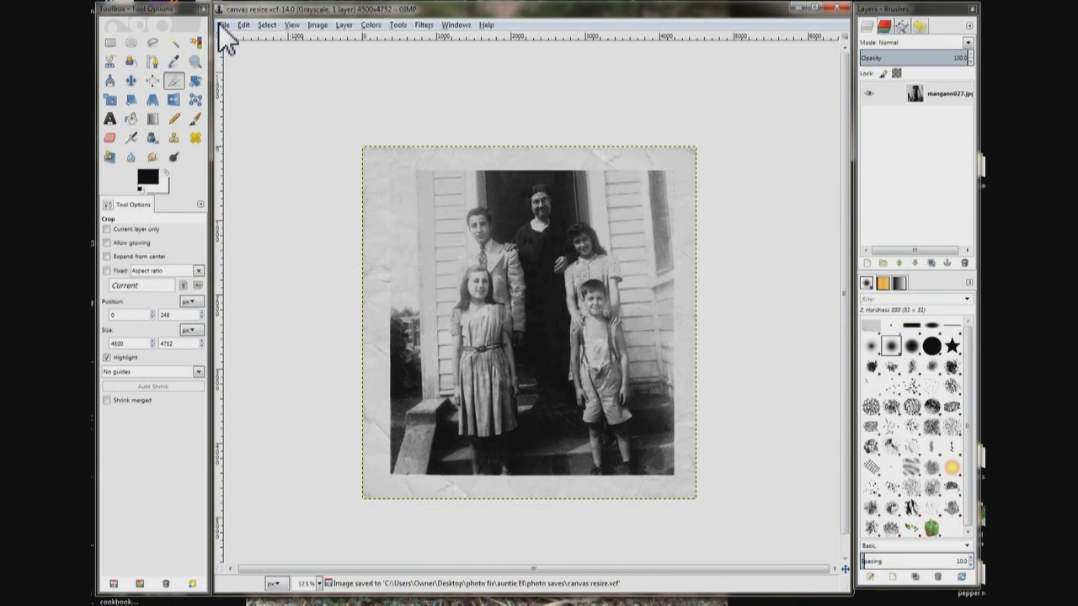